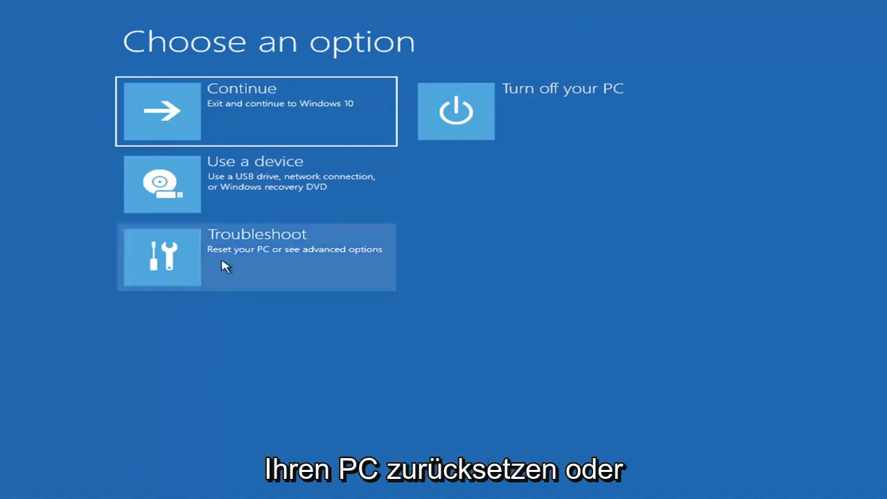
# Step: Run Startup Repair from the advanced troubleshooting options of the recovery environment
pyautogui.click(330, 263)
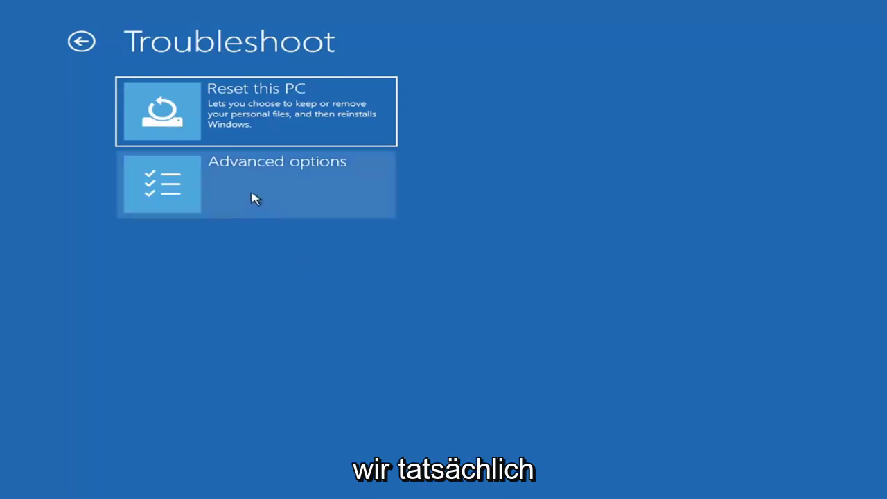
pyautogui.click(275, 187)
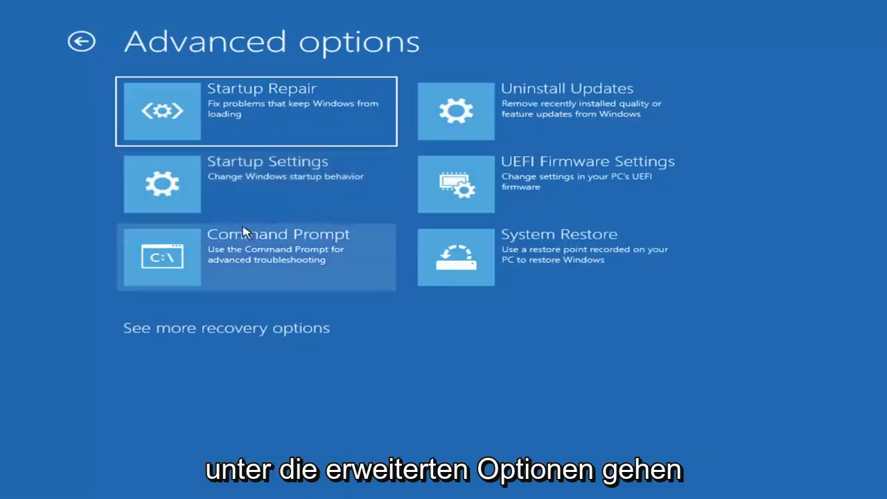
pyautogui.click(239, 119)
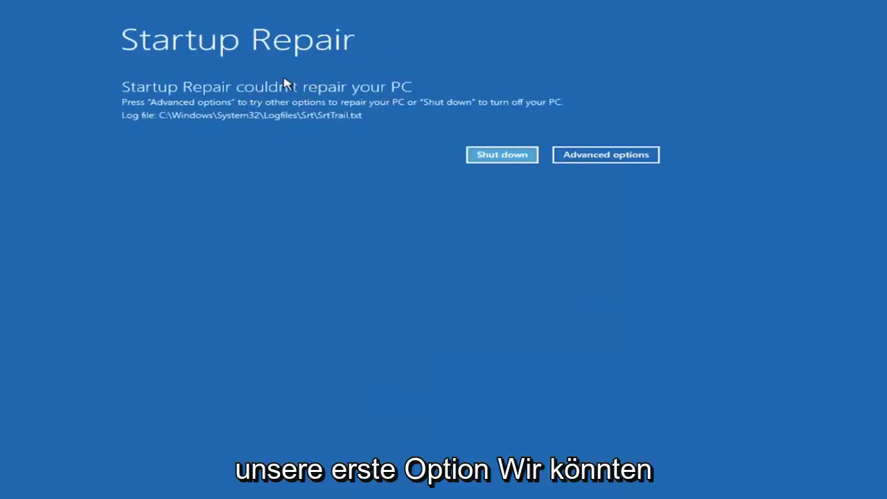
# Step: Return to the advanced troubleshooting options, review the Startup Settings restart options, and go back
pyautogui.click(617, 156)
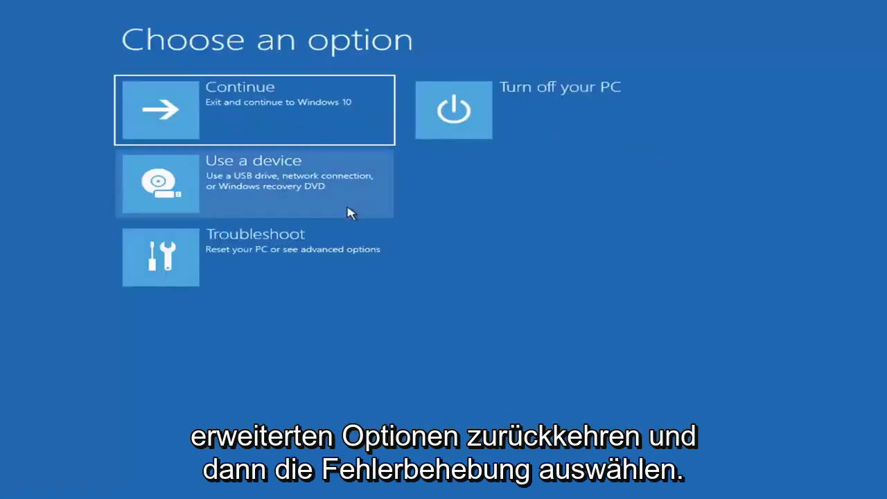
pyautogui.click(224, 267)
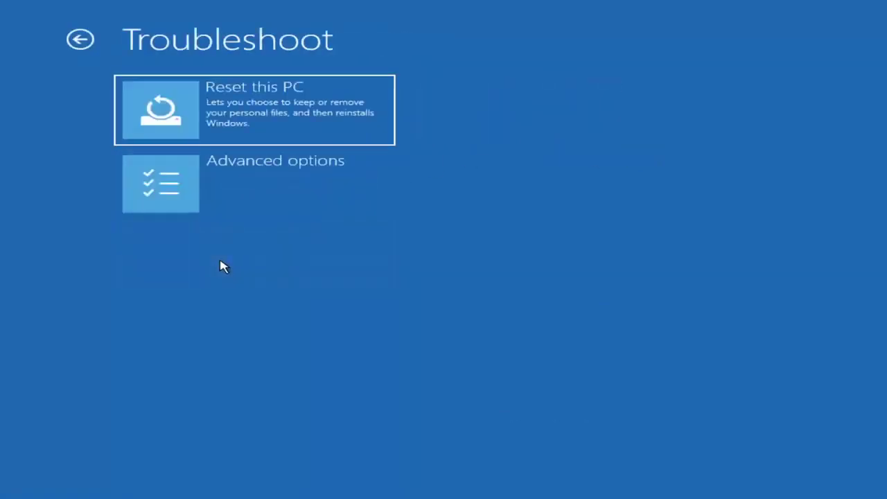
pyautogui.click(231, 194)
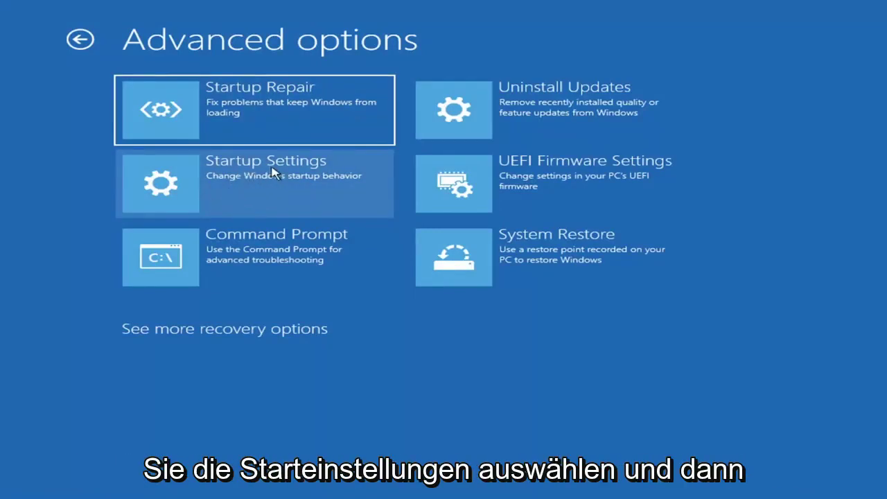
pyautogui.click(228, 185)
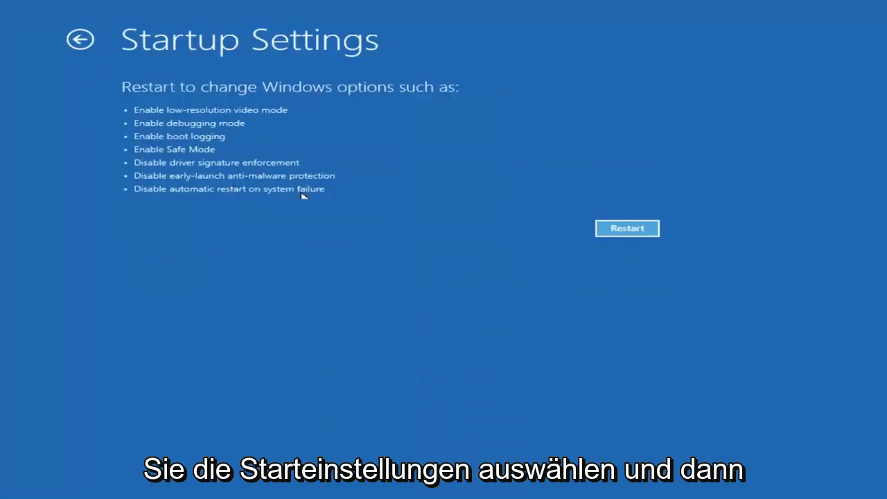
pyautogui.click(622, 236)
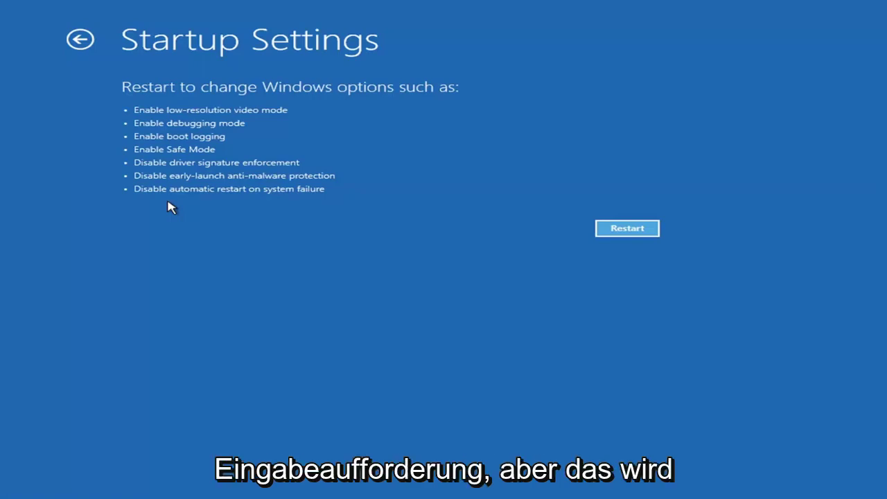
pyautogui.click(77, 42)
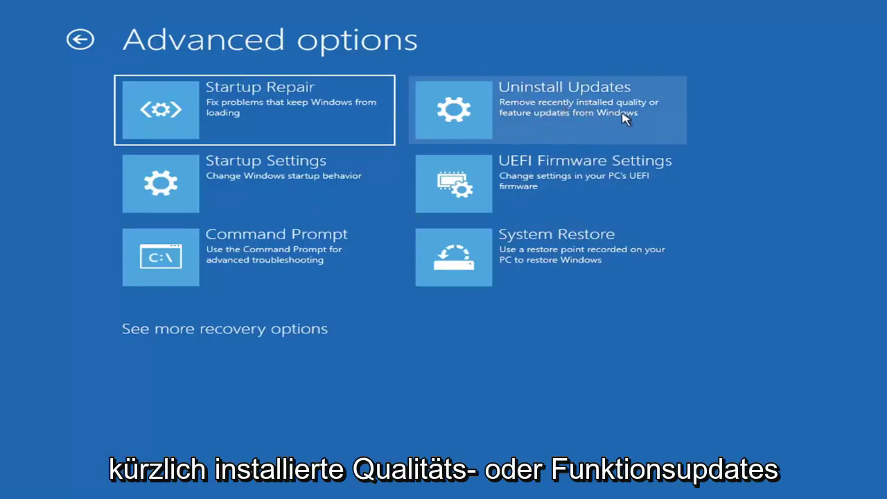
# Step: Review the choices for uninstalling the latest quality or feature update, and return to the advanced options
pyautogui.click(519, 114)
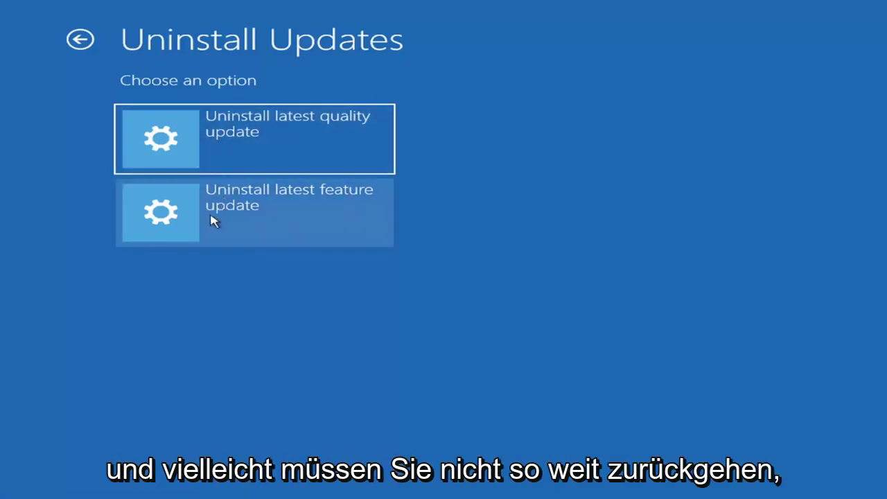
pyautogui.click(81, 39)
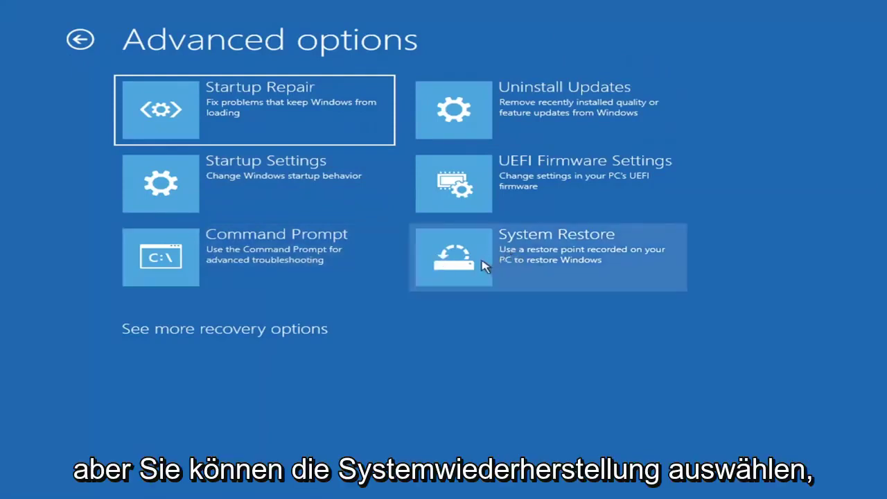
# Step: Start System Restore with the 7/9/2021 12:37:05 PM "Before Updates" restore point and confirm the restore
pyautogui.click(575, 269)
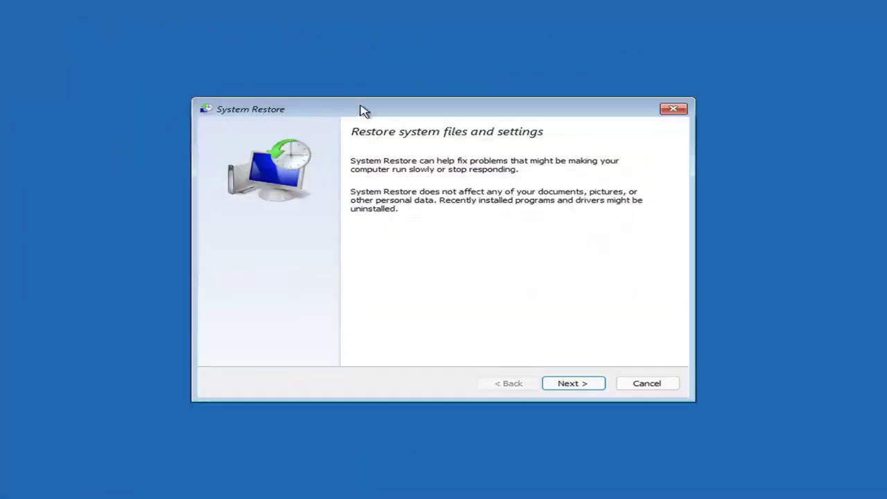
pyautogui.click(570, 384)
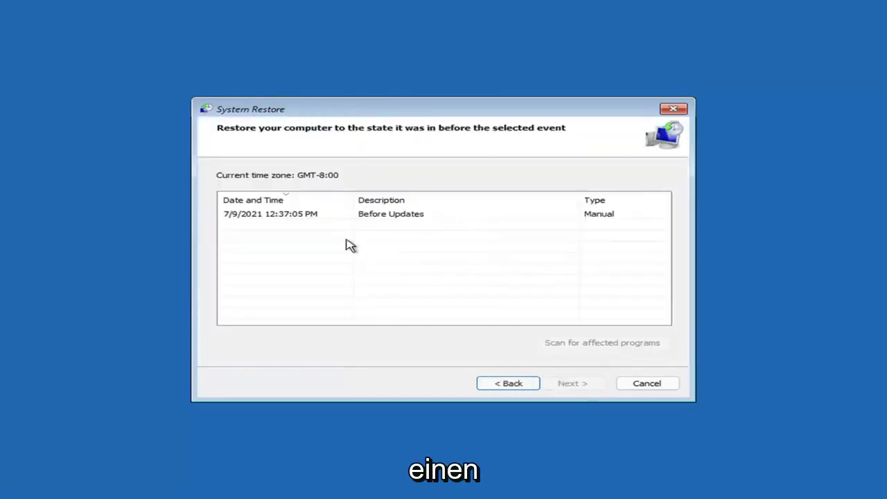
pyautogui.click(273, 216)
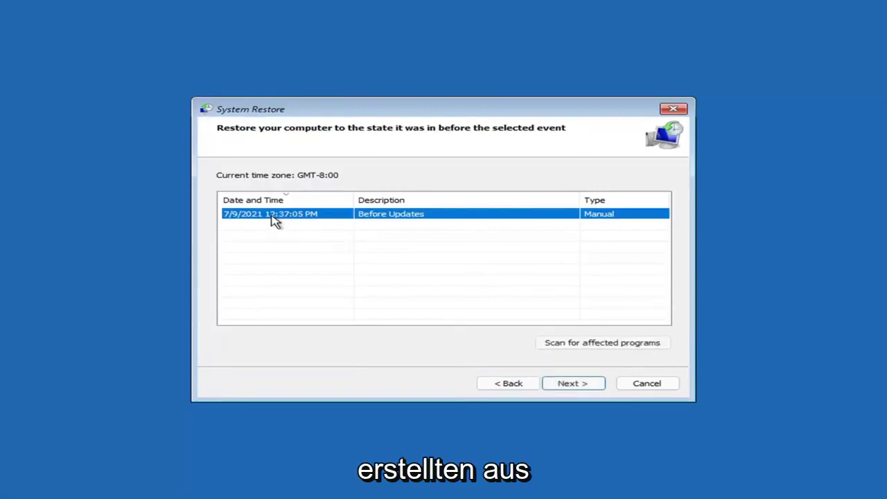
pyautogui.click(582, 386)
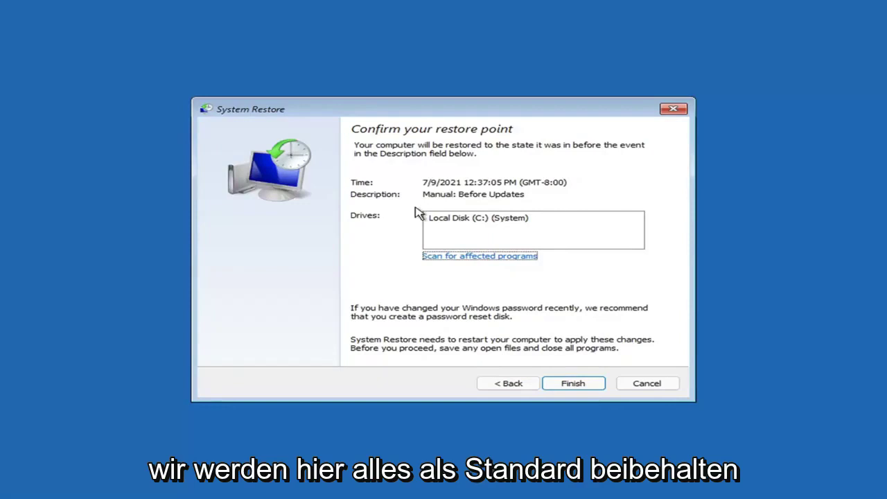
pyautogui.click(573, 388)
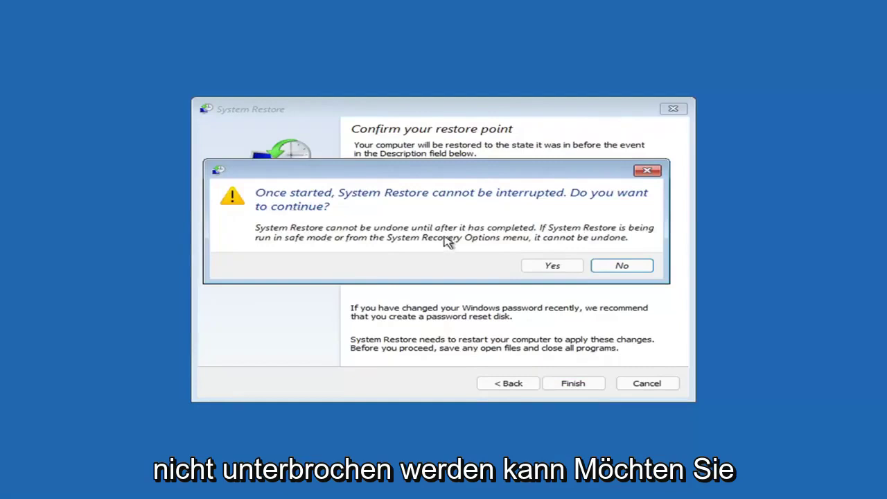
pyautogui.click(553, 270)
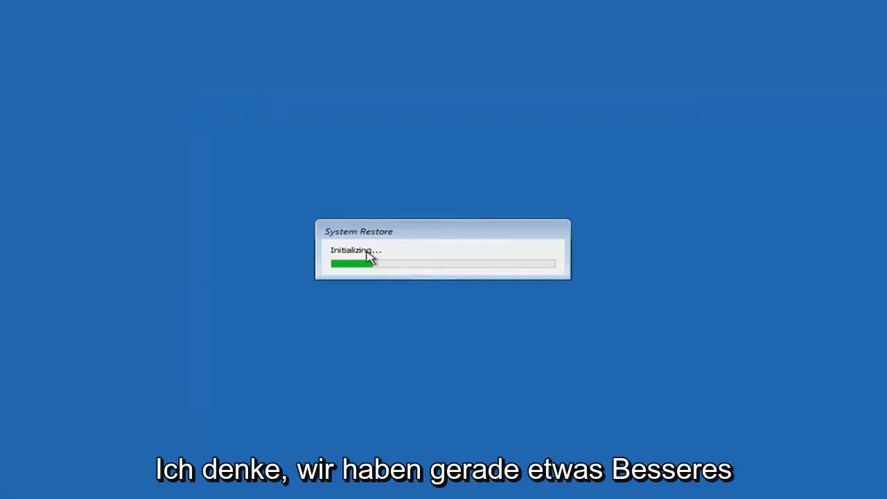
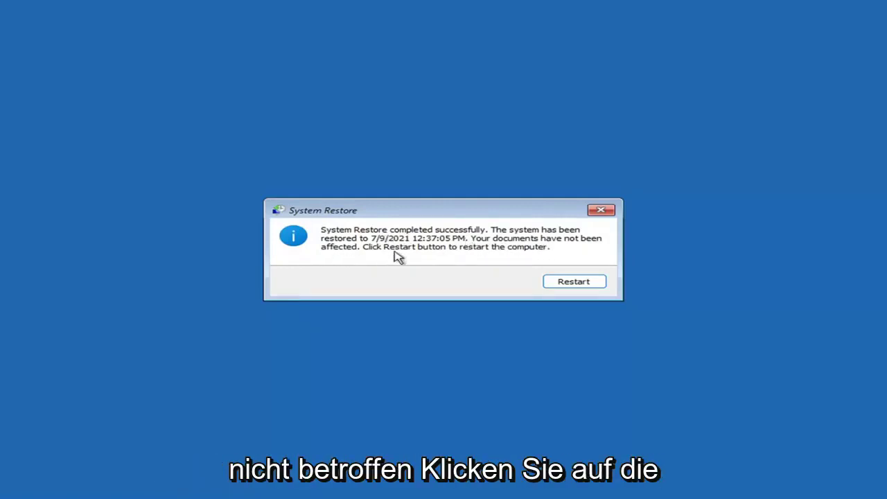
# Step: Restart the computer after the restore and dismiss the System Restore message on the desktop
pyautogui.click(568, 283)
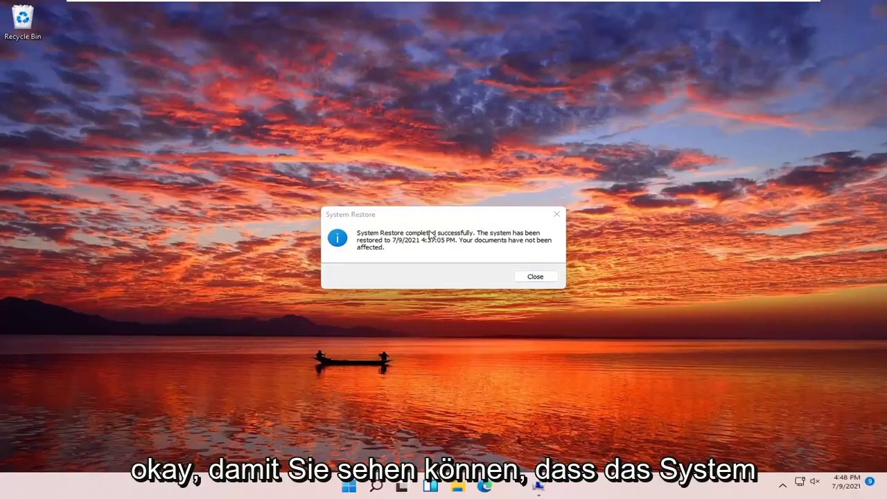
pyautogui.click(557, 215)
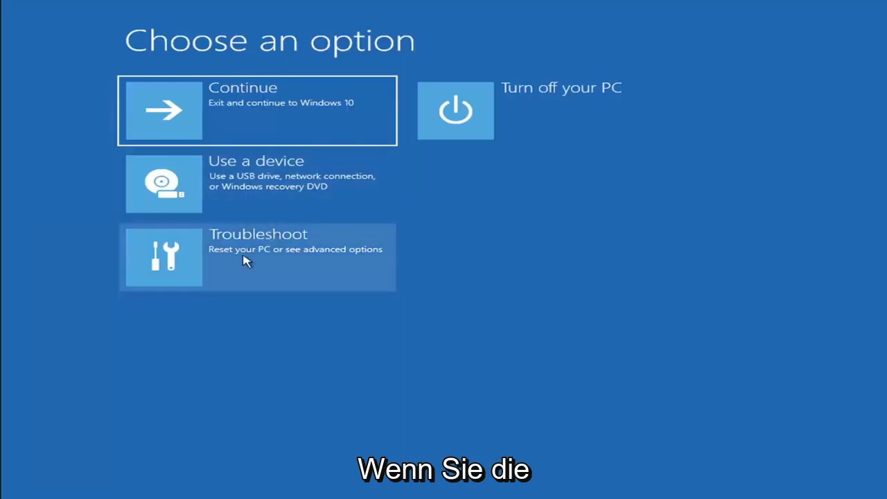
# Step: Review the Reset this PC choices for keeping or removing files, and return to the first recovery screen
pyautogui.click(260, 262)
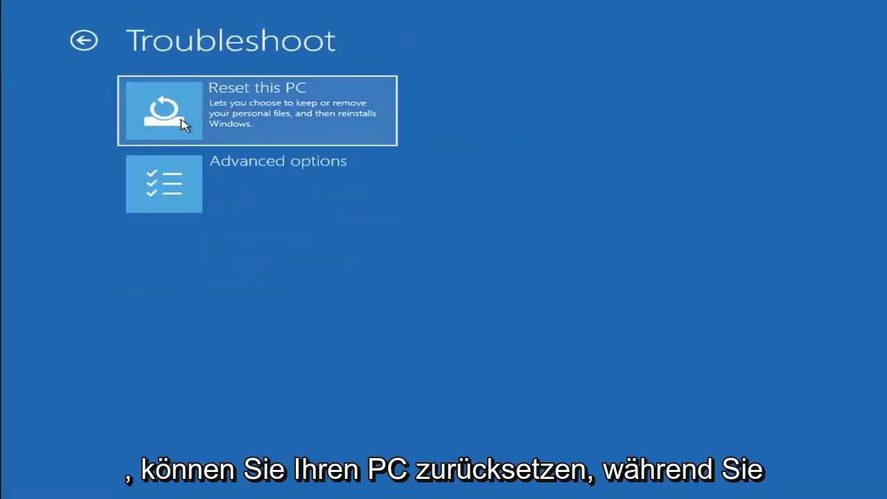
pyautogui.click(290, 124)
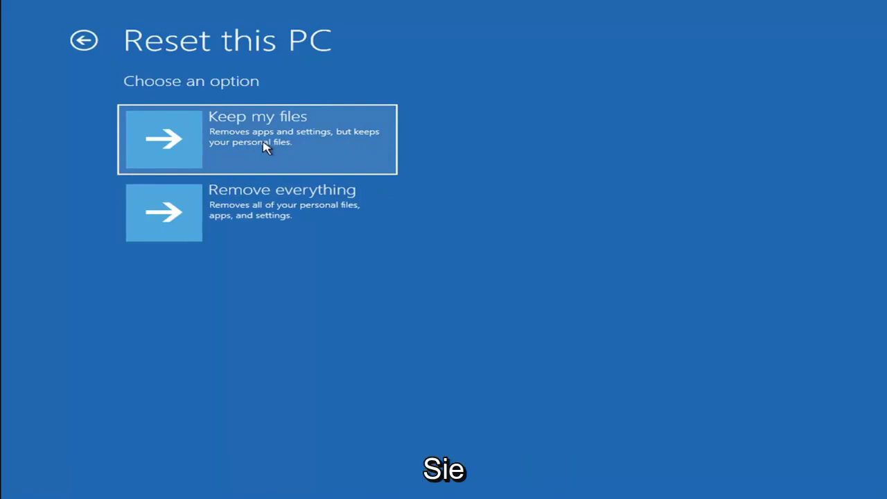
pyautogui.click(91, 43)
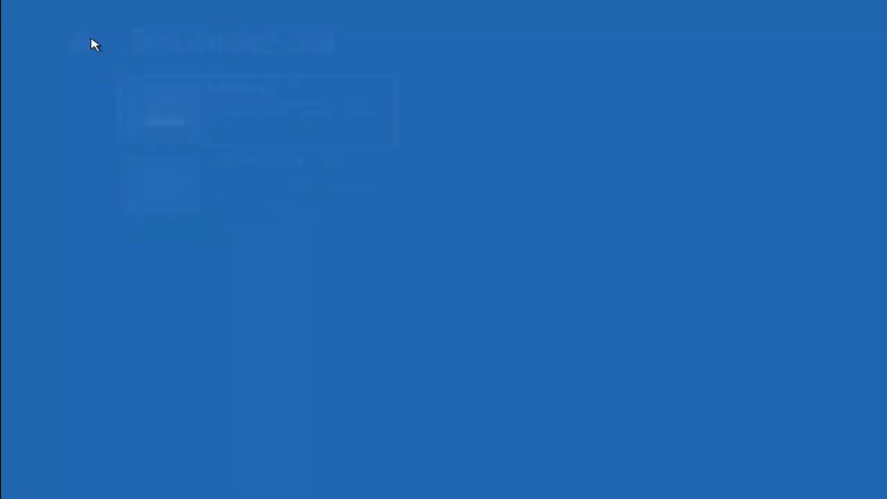
pyautogui.click(90, 43)
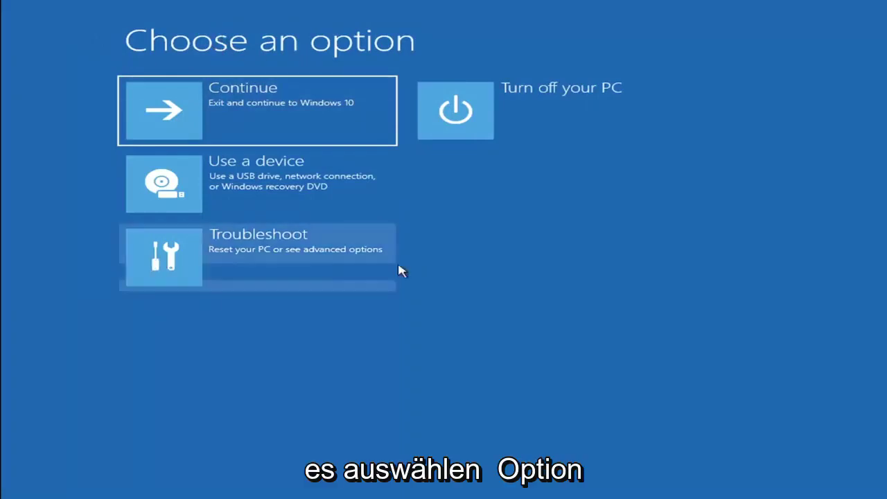
# Step: In a Command Prompt from the advanced recovery options, switch to drive C: and list its contents with dir
pyautogui.click(270, 263)
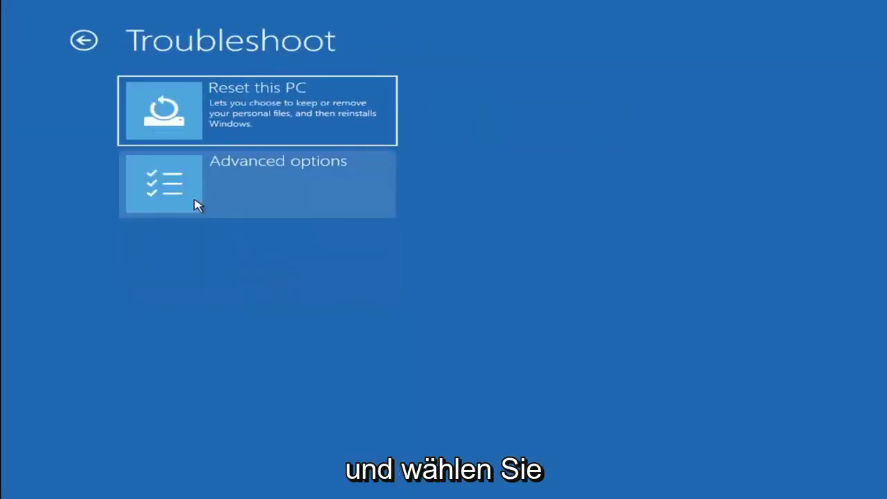
pyautogui.click(268, 192)
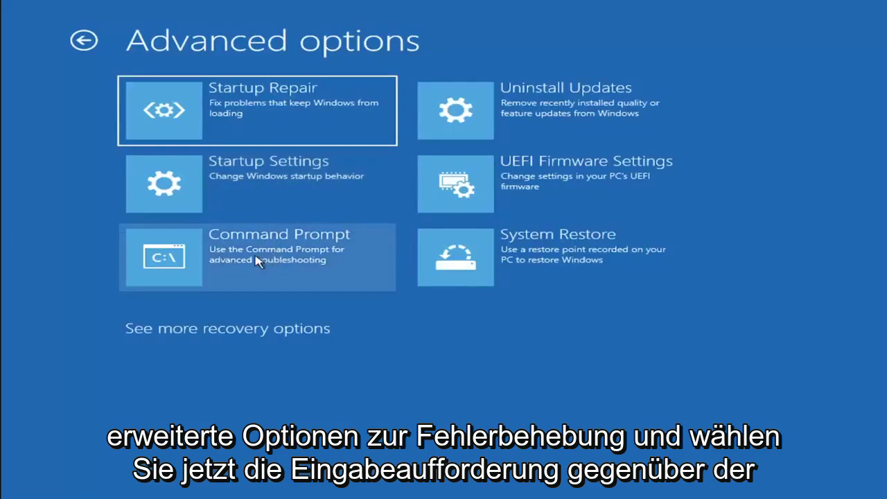
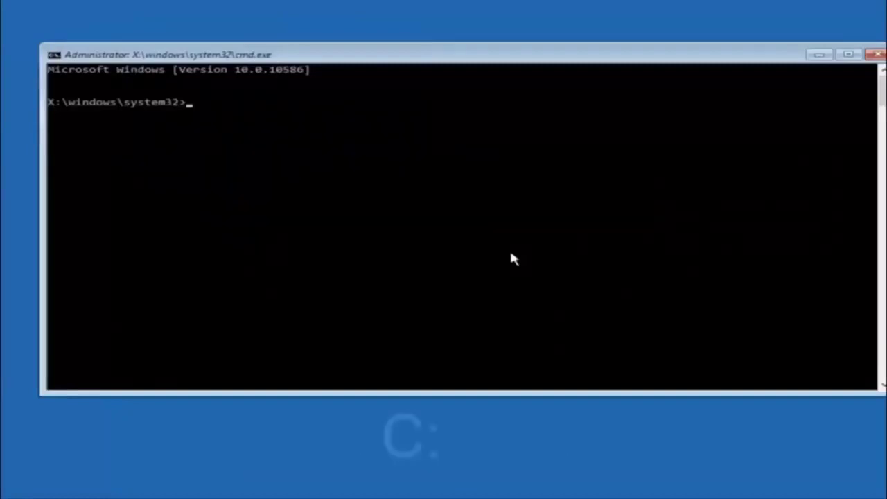
pyautogui.write('c:')
pyautogui.press('Return')
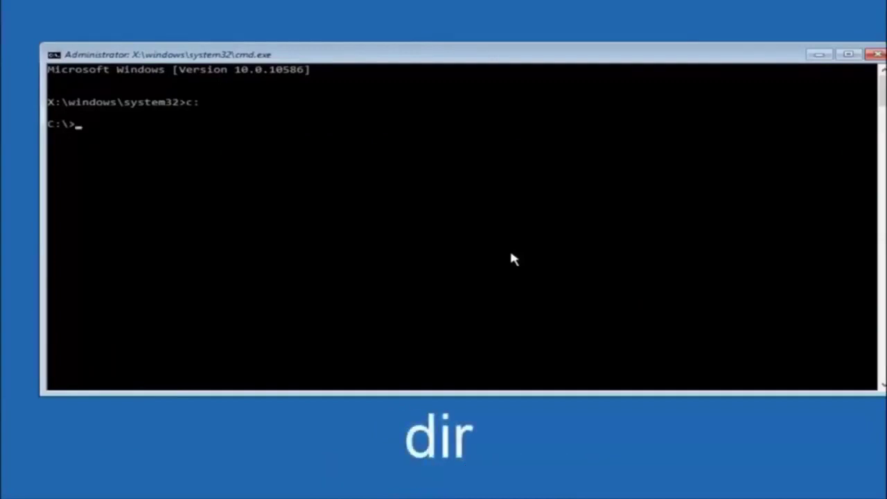
pyautogui.write('dir')
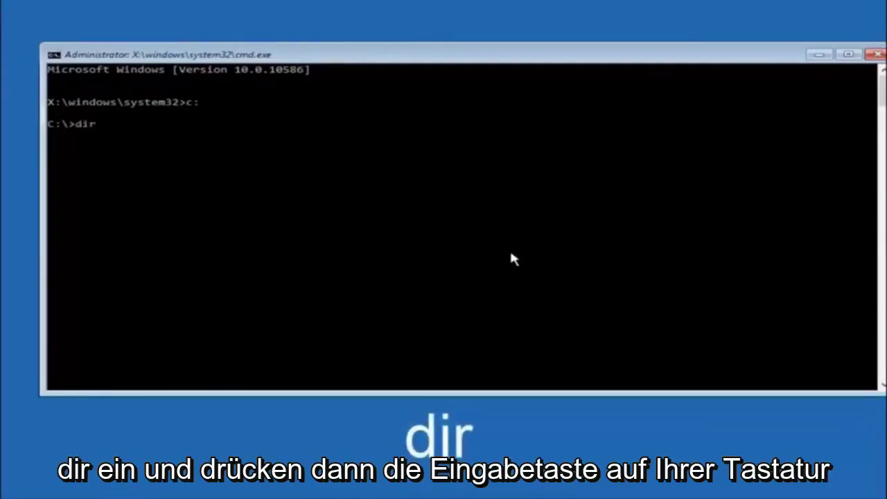
pyautogui.press('Return')
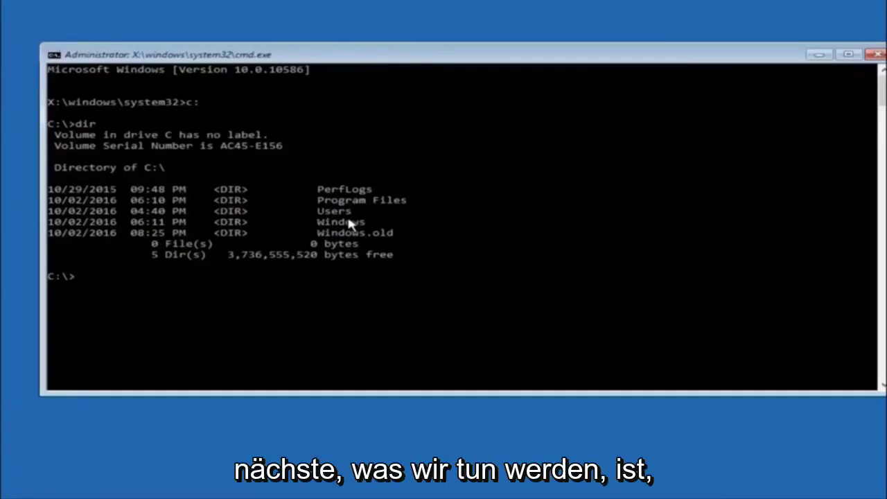
# Step: Back up all files in \windows\system32\config to a new "backup" subfolder using md backup and copy *.* backup
pyautogui.write('cd \\windows\\system32\\config')
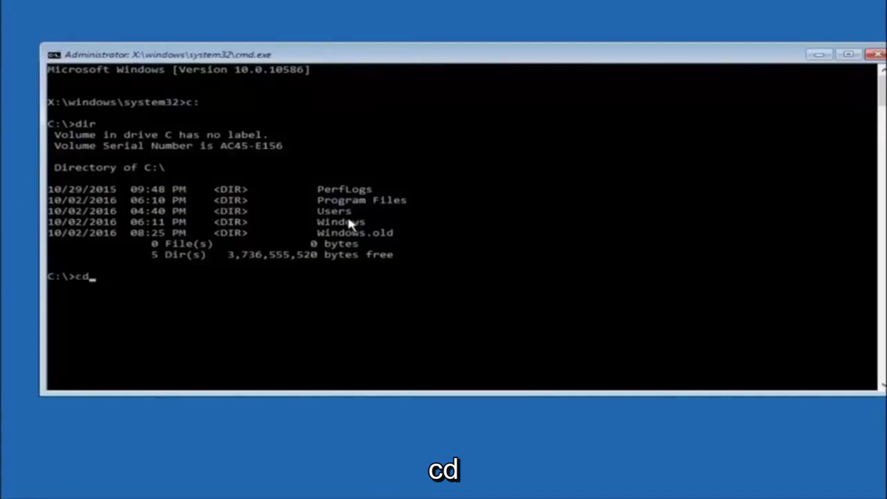
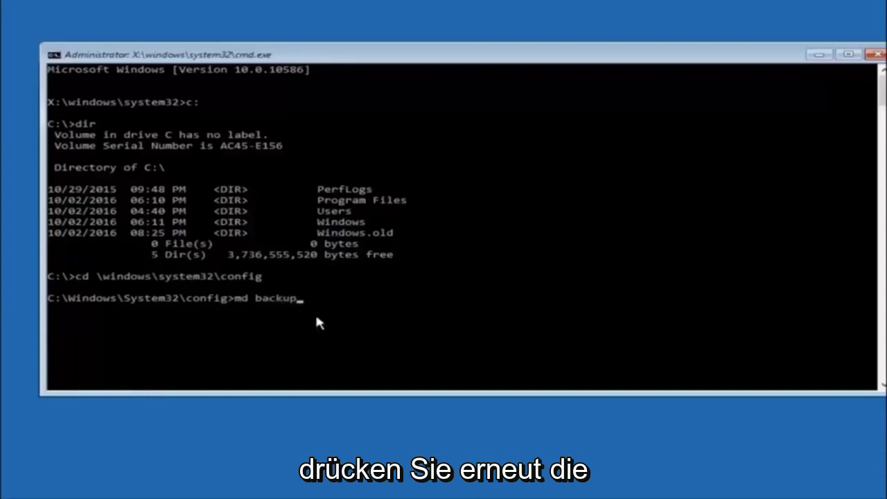
pyautogui.press('Return')
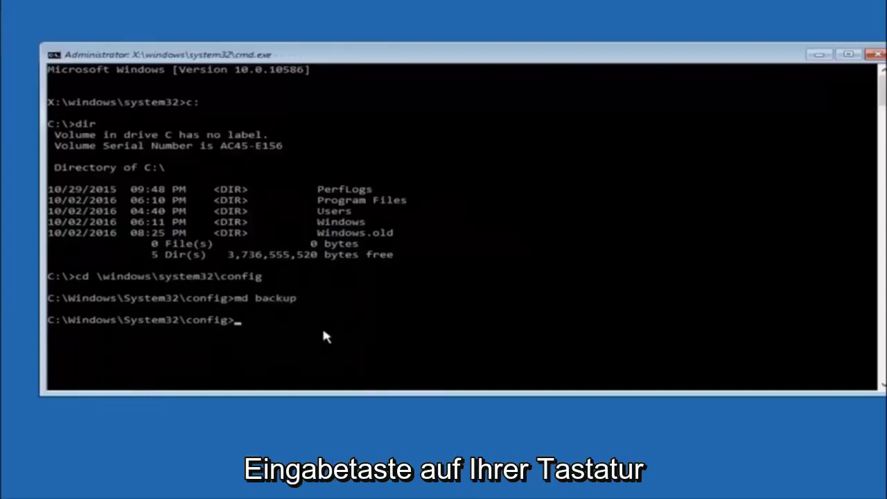
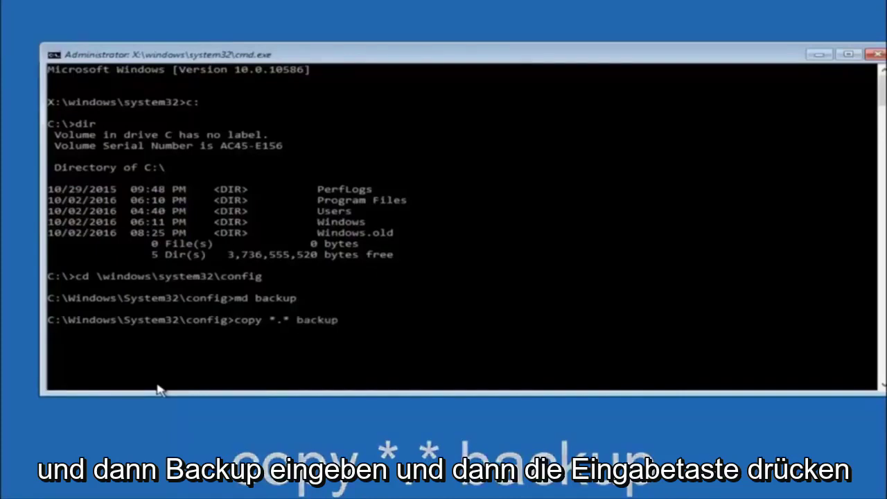
pyautogui.press('Return')
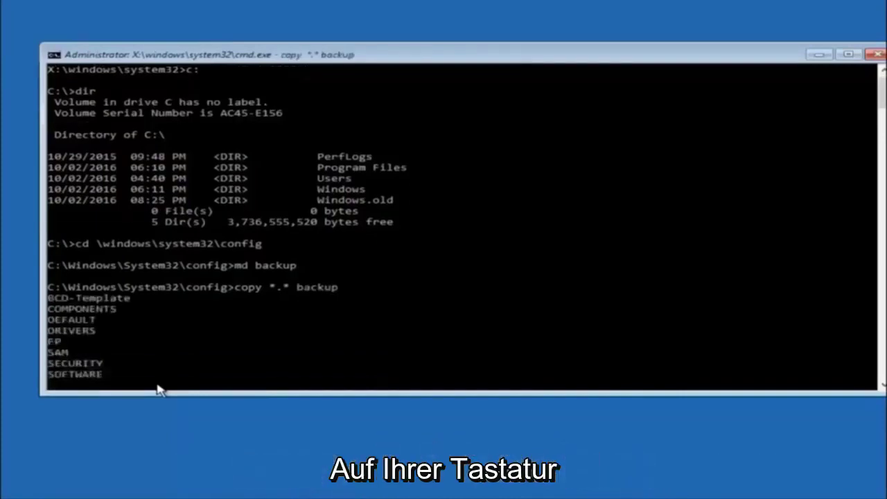
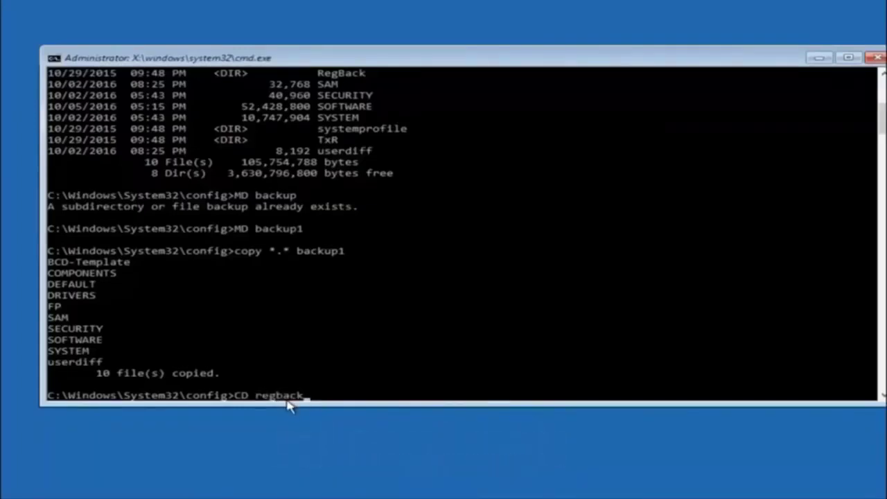
# Step: Change to the regback subfolder of the config folder and list its contents with dir
pyautogui.press('Return')
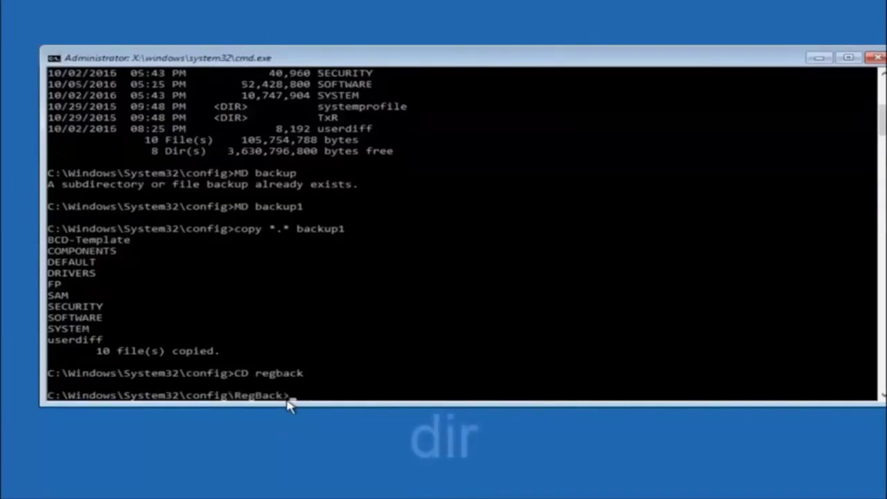
pyautogui.write('dir')
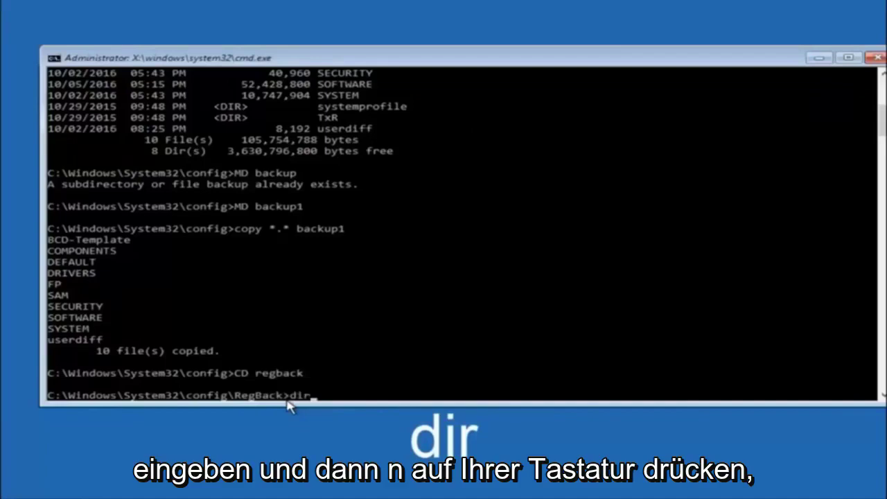
pyautogui.press('Return')
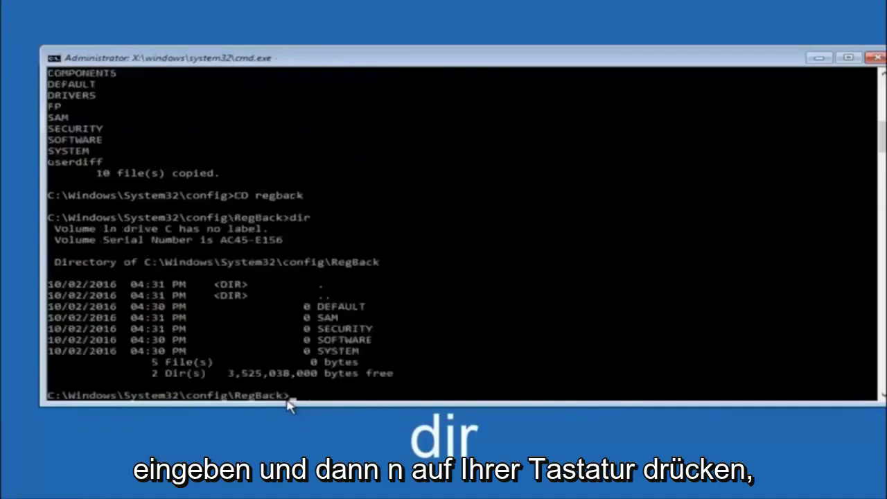
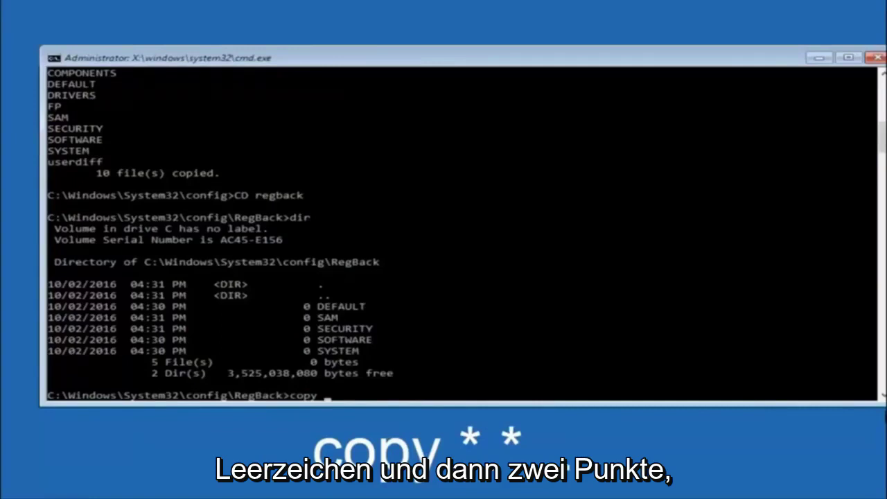
# Step: Copy all RegBack files into the parent config folder with copy *.* .., answer A to overwrite all, and close the Command Prompt
pyautogui.click(329, 396)
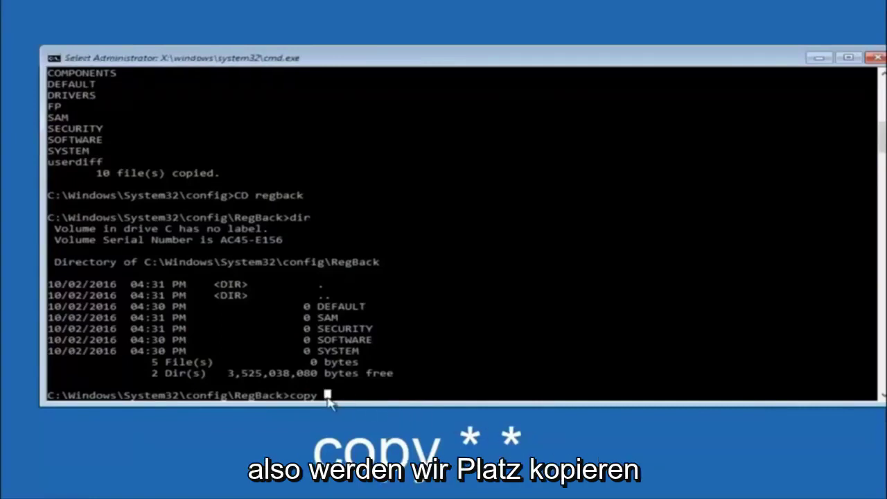
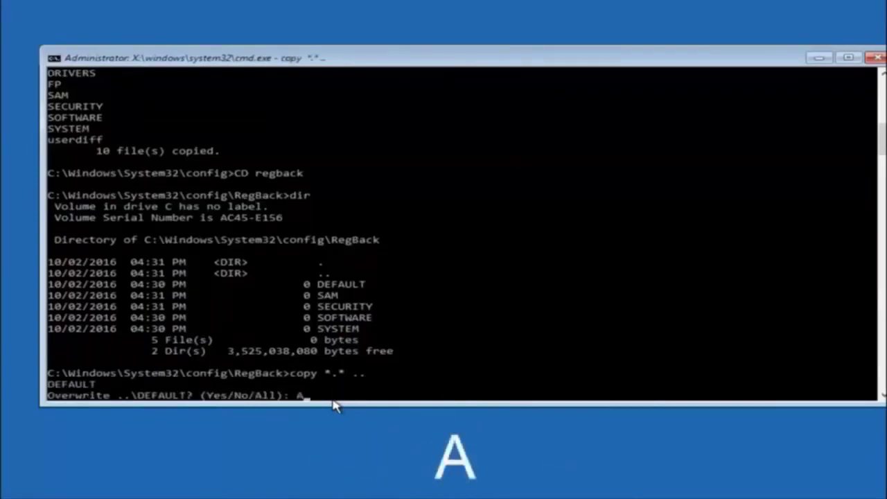
pyautogui.press('Return')
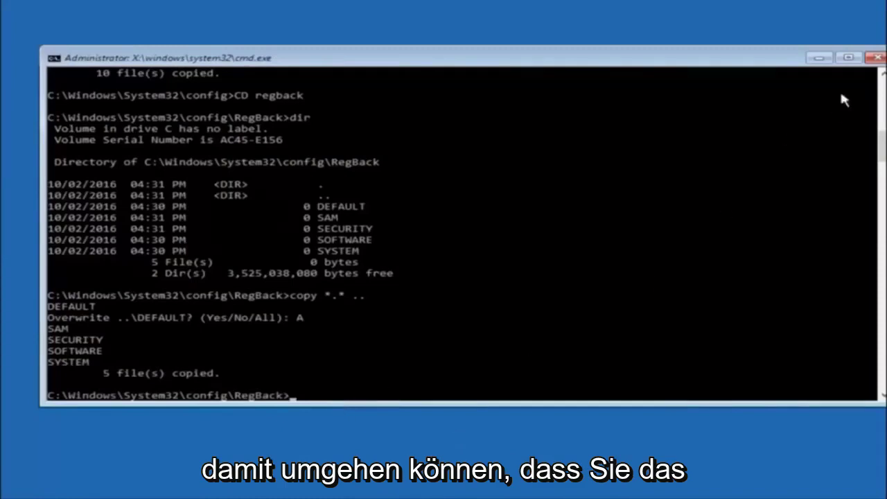
pyautogui.click(877, 57)
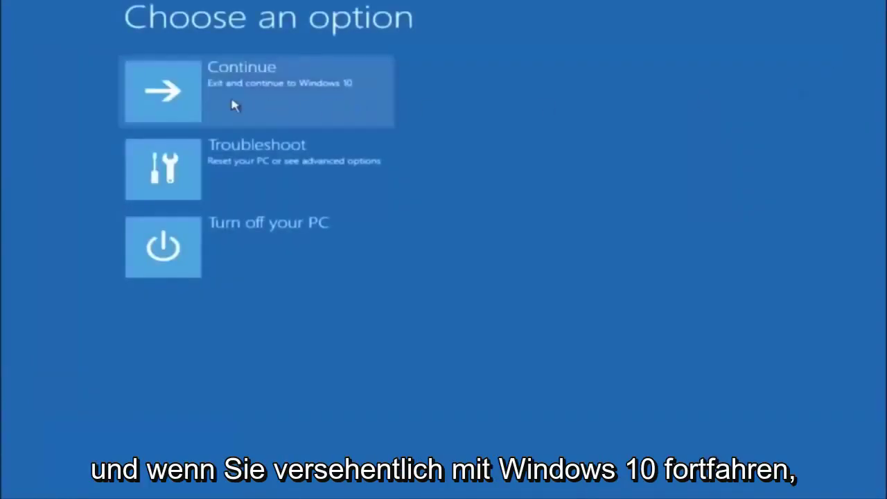